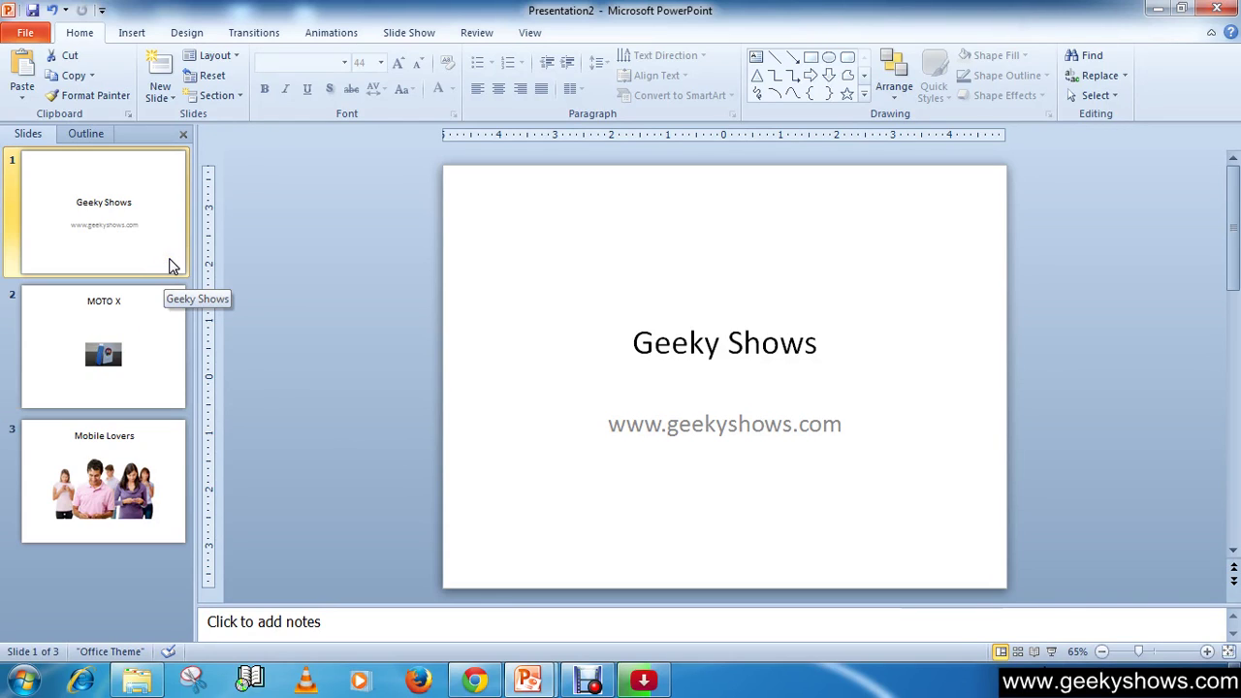
Select slide 1, the Geeky Shows title slide.
{"action": "left_click", "coordinate": [157, 180]}
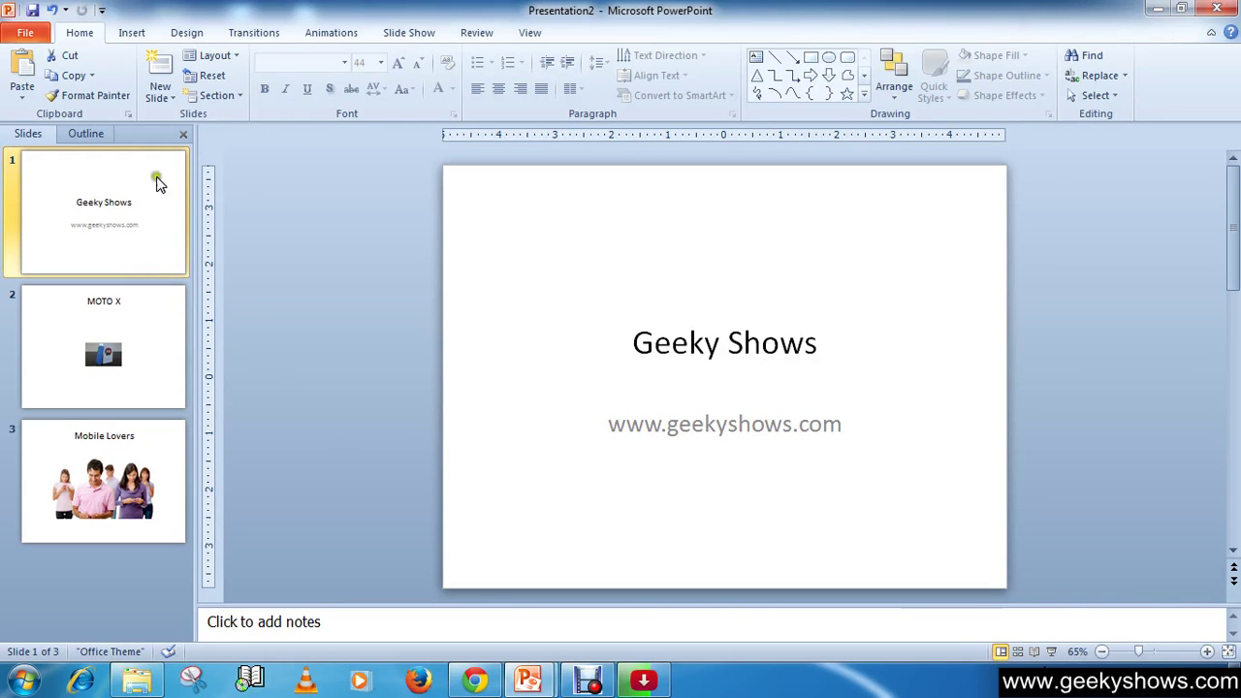
Apply Random Bars to slide 1 and Uncover (after trying Shape) to the MOTO X slide.
{"action": "left_click", "coordinate": [254, 32]}
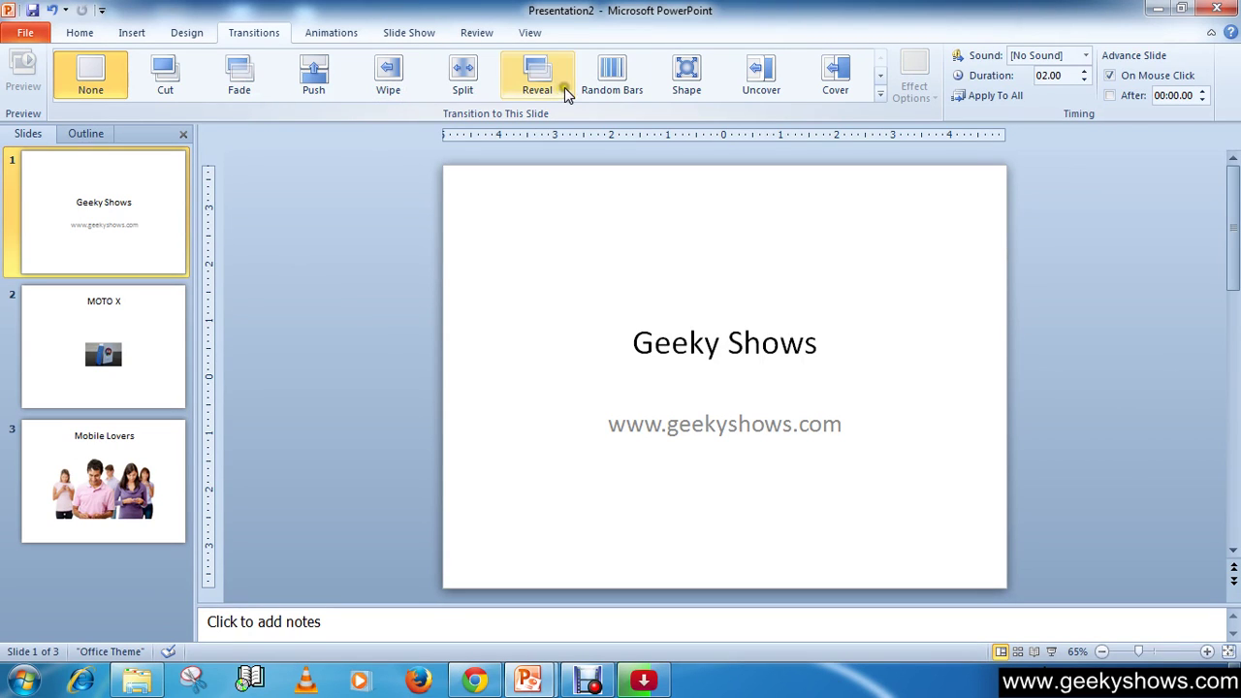
{"action": "left_click", "coordinate": [619, 83]}
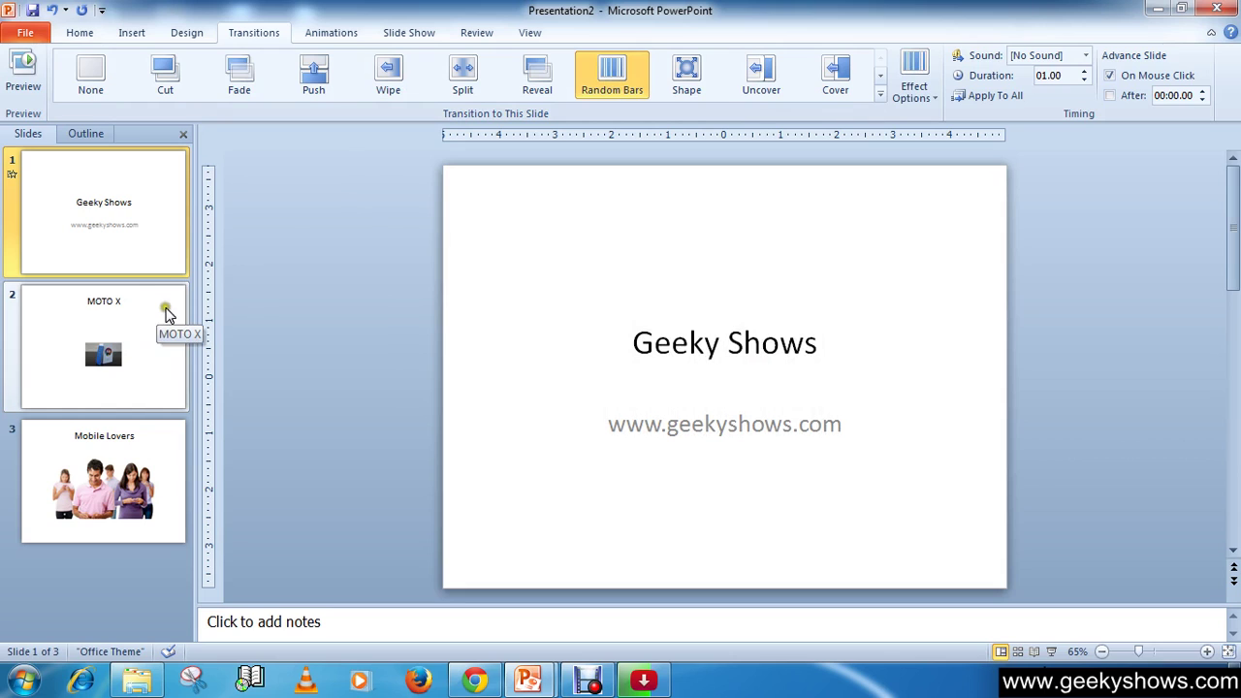
{"action": "left_click", "coordinate": [128, 333]}
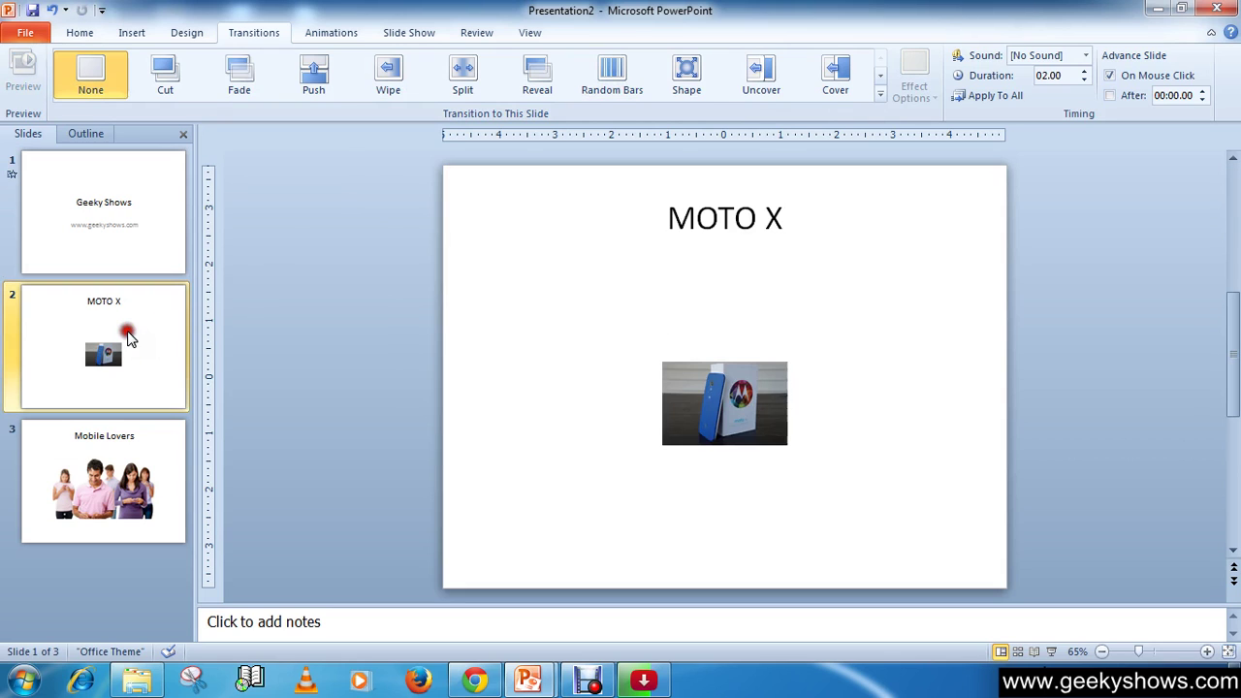
{"action": "left_click", "coordinate": [690, 78]}
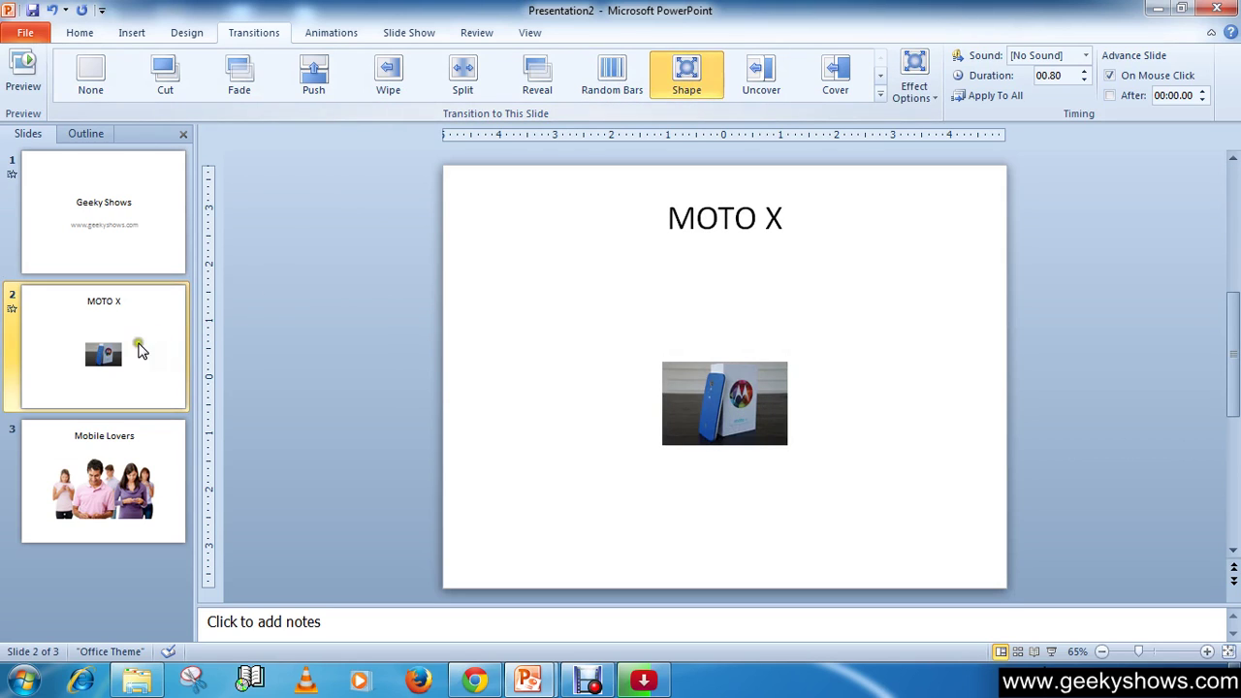
{"action": "left_click", "coordinate": [686, 87]}
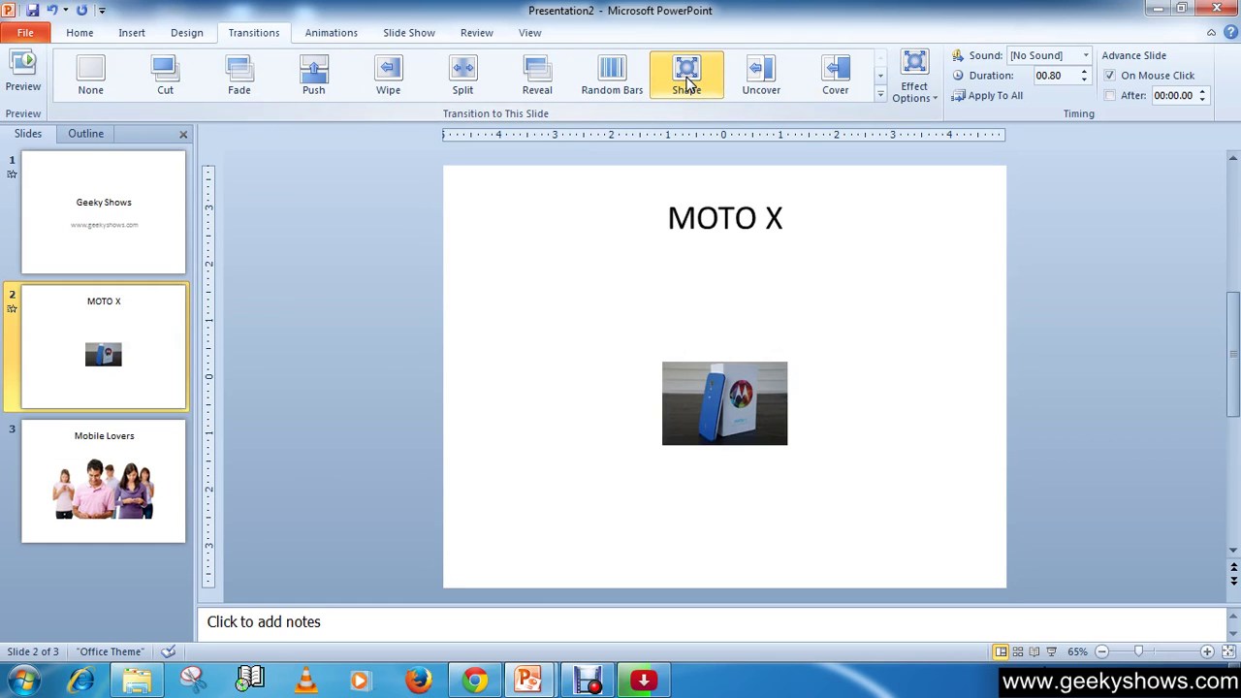
{"action": "left_click", "coordinate": [759, 83]}
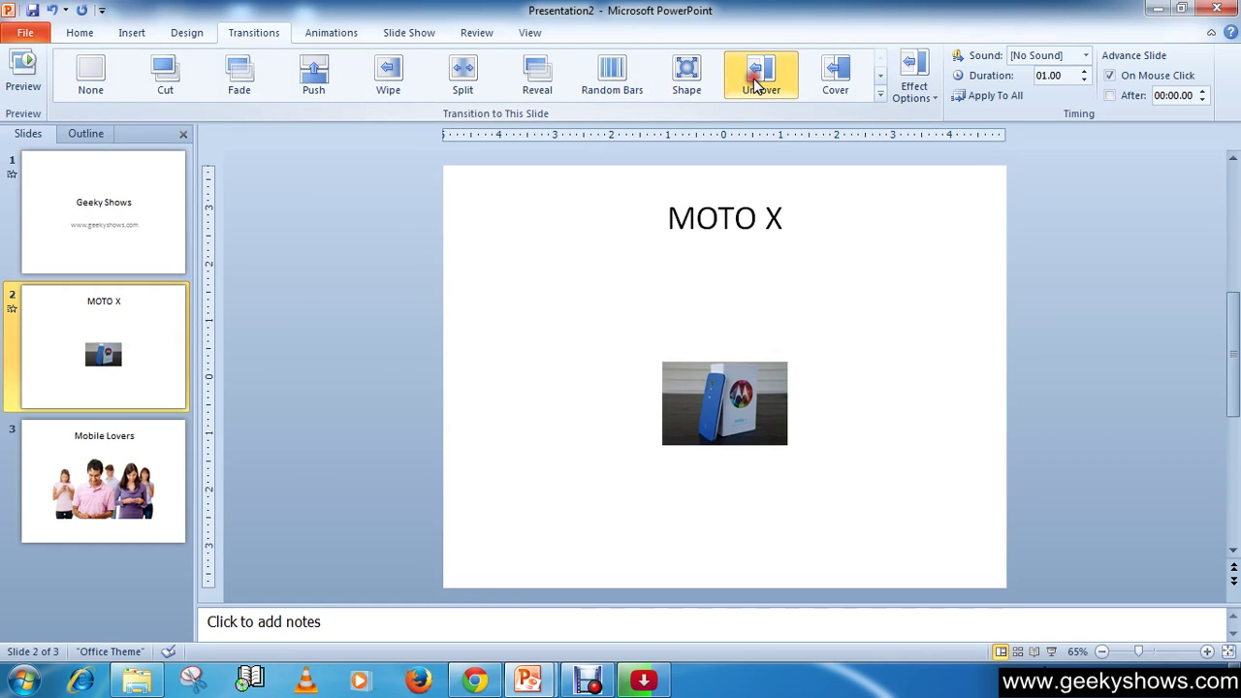
{"action": "key", "text": "Down"}
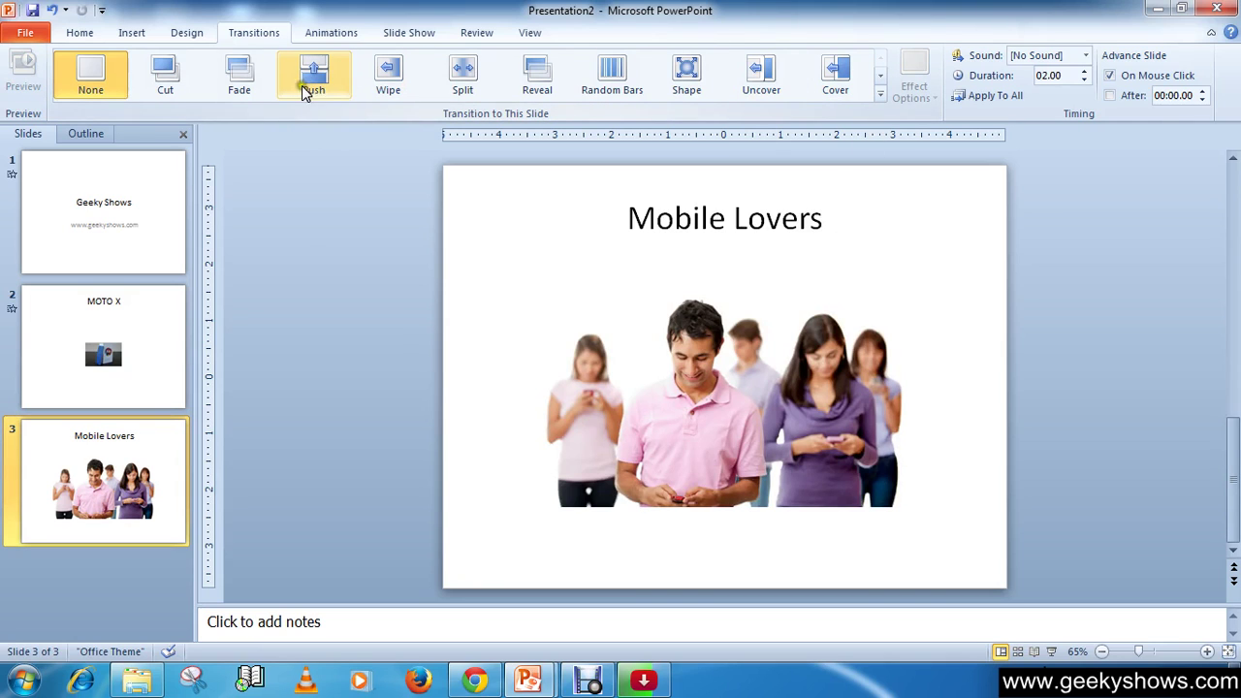
Apply the Ripple transition from the full transitions gallery to the Mobile Lovers slide.
{"action": "left_click", "coordinate": [879, 95]}
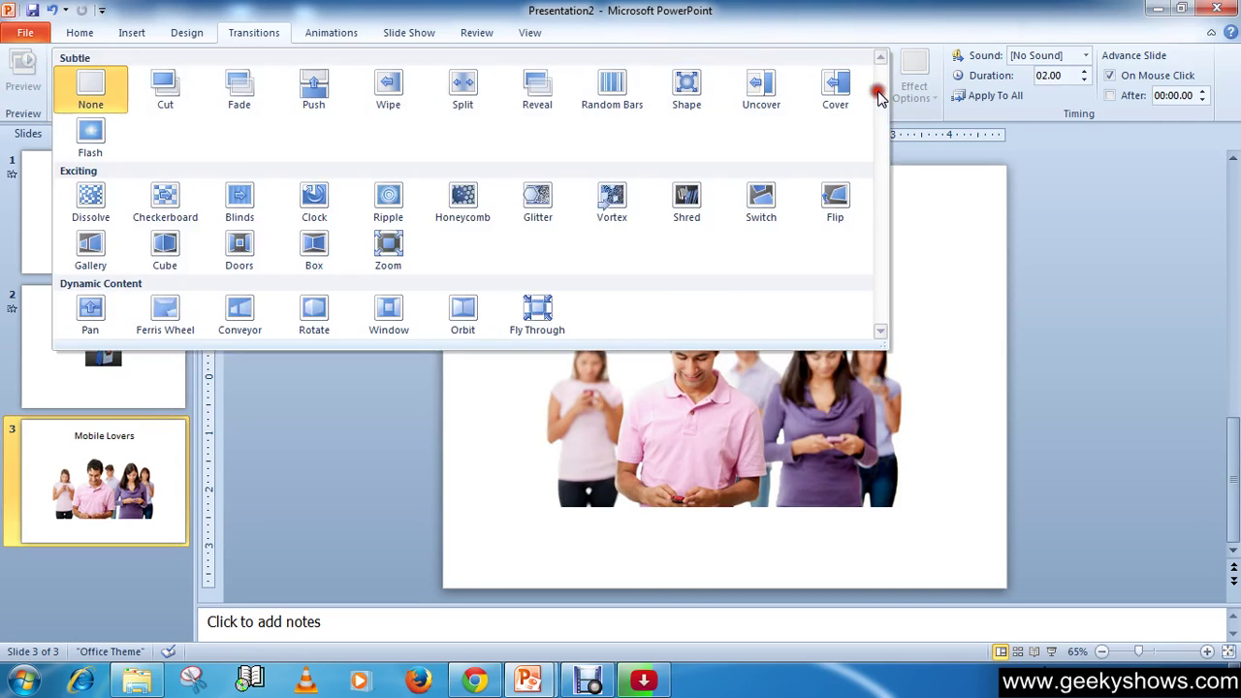
{"action": "left_click", "coordinate": [389, 203]}
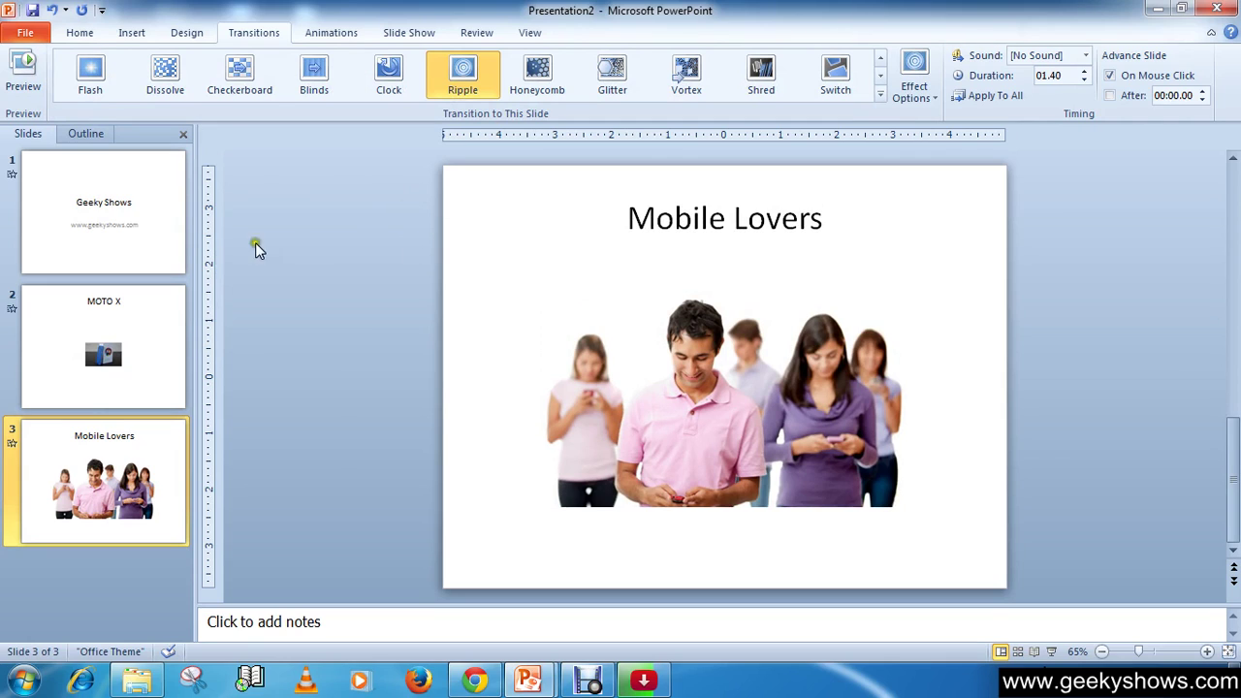
{"action": "left_click", "coordinate": [120, 219]}
Set slide 1's transition sound to Click.
{"action": "left_click", "coordinate": [232, 378]}
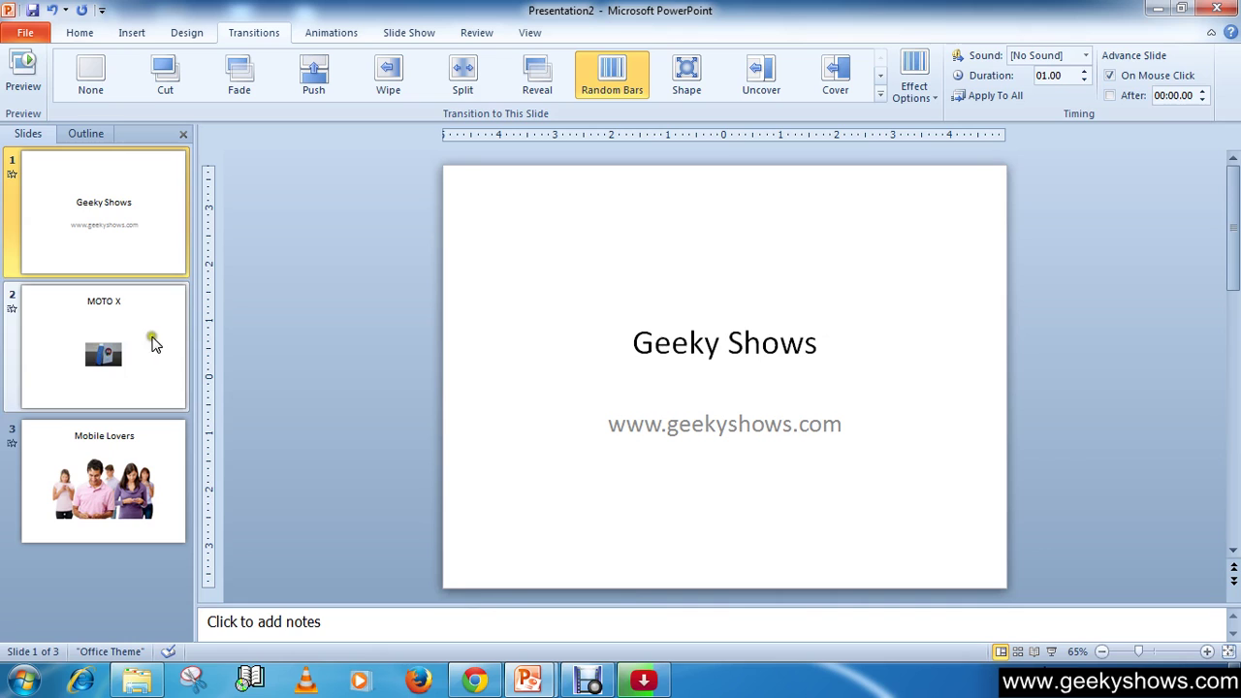
{"action": "left_click", "coordinate": [359, 309]}
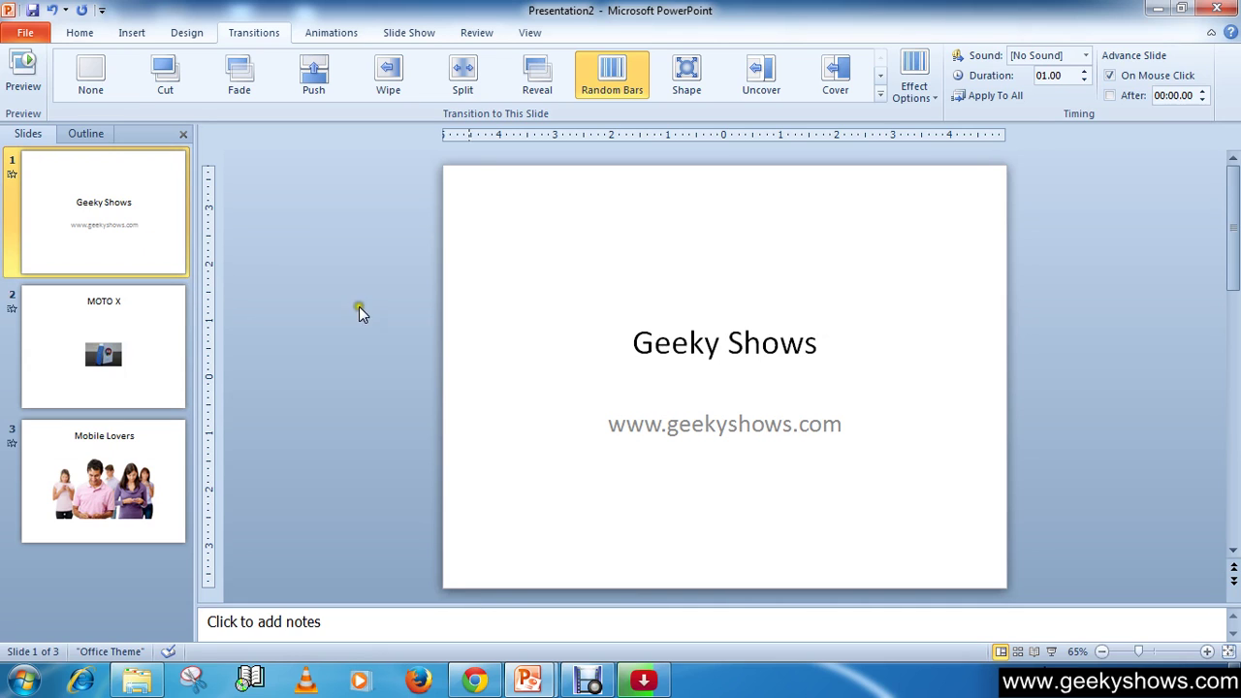
{"action": "left_click", "coordinate": [1085, 55]}
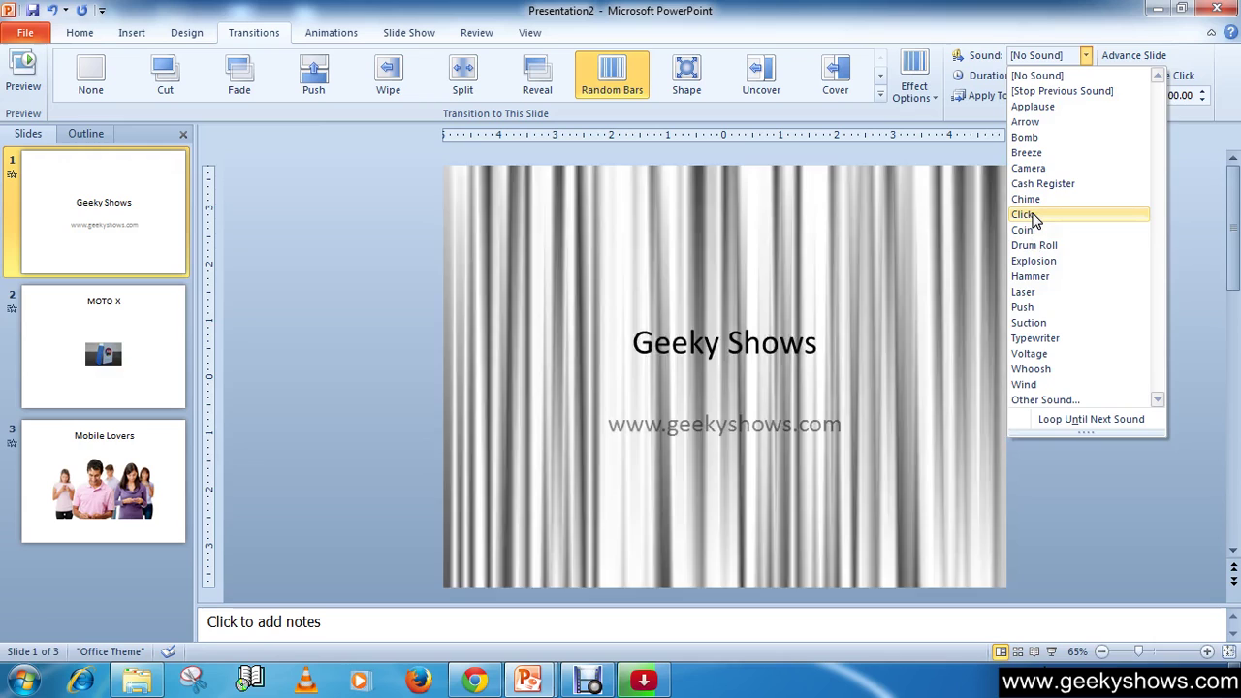
{"action": "left_click", "coordinate": [1027, 214]}
Set the MOTO X slide's transition sound to Camera.
{"action": "left_click", "coordinate": [117, 312]}
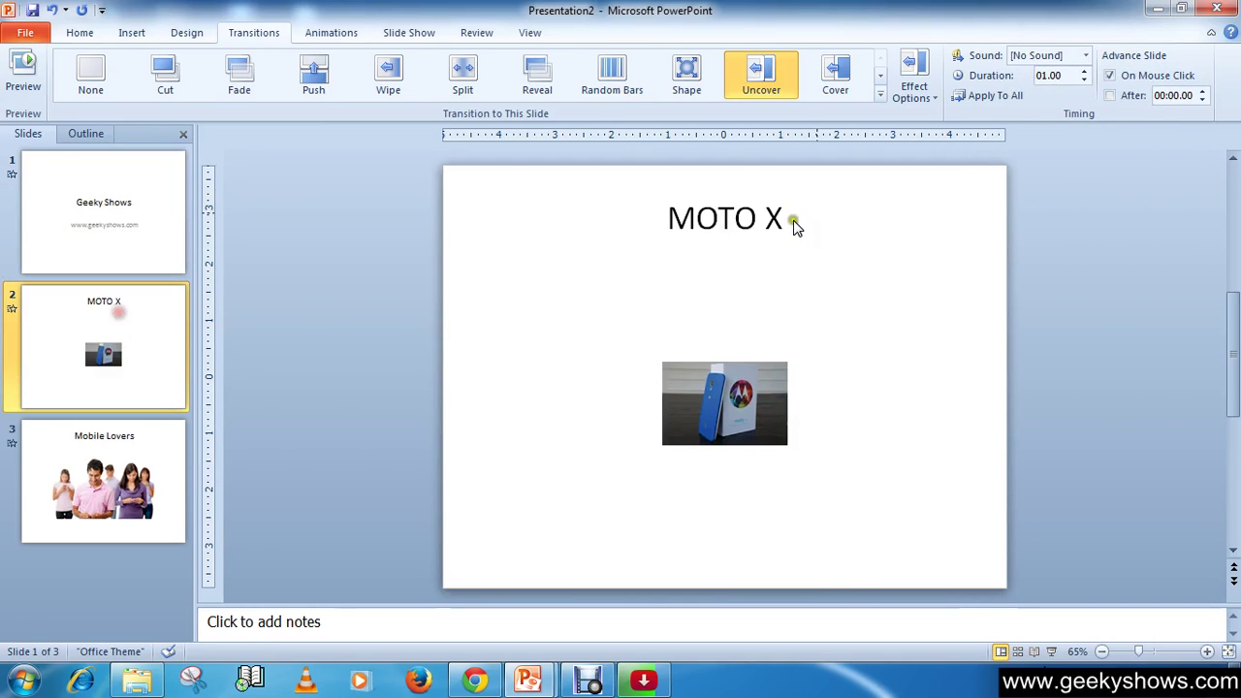
{"action": "left_click", "coordinate": [1086, 55]}
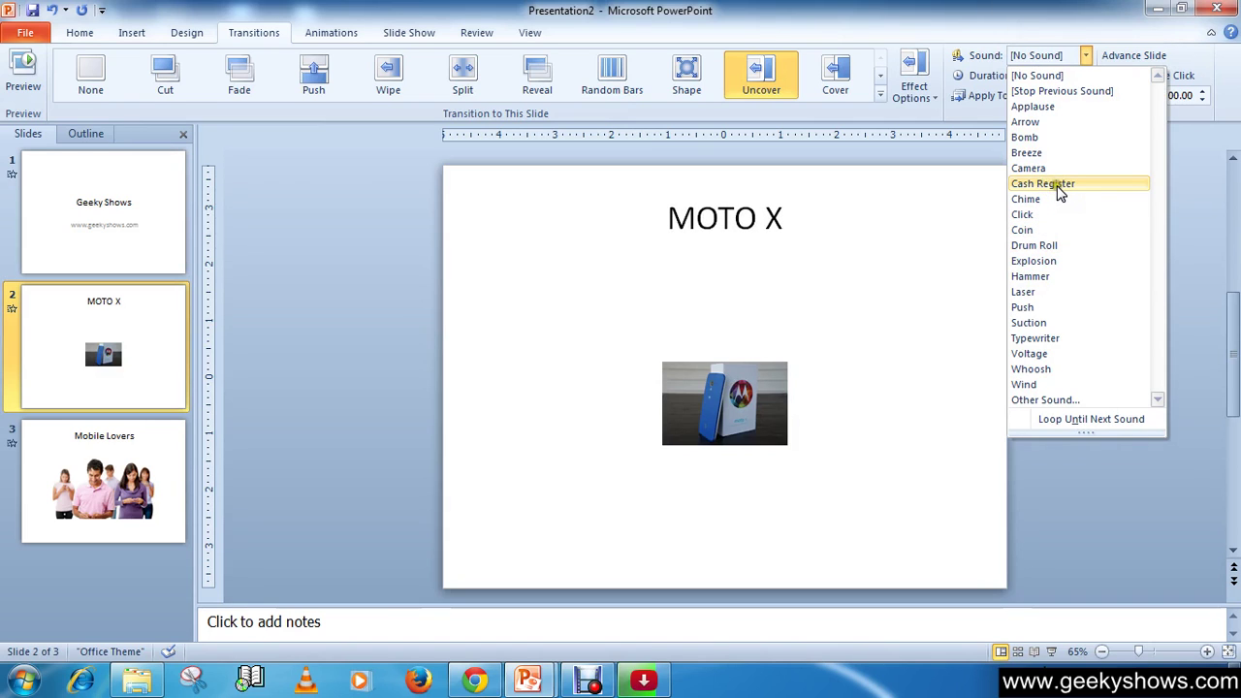
{"action": "left_click", "coordinate": [1048, 169]}
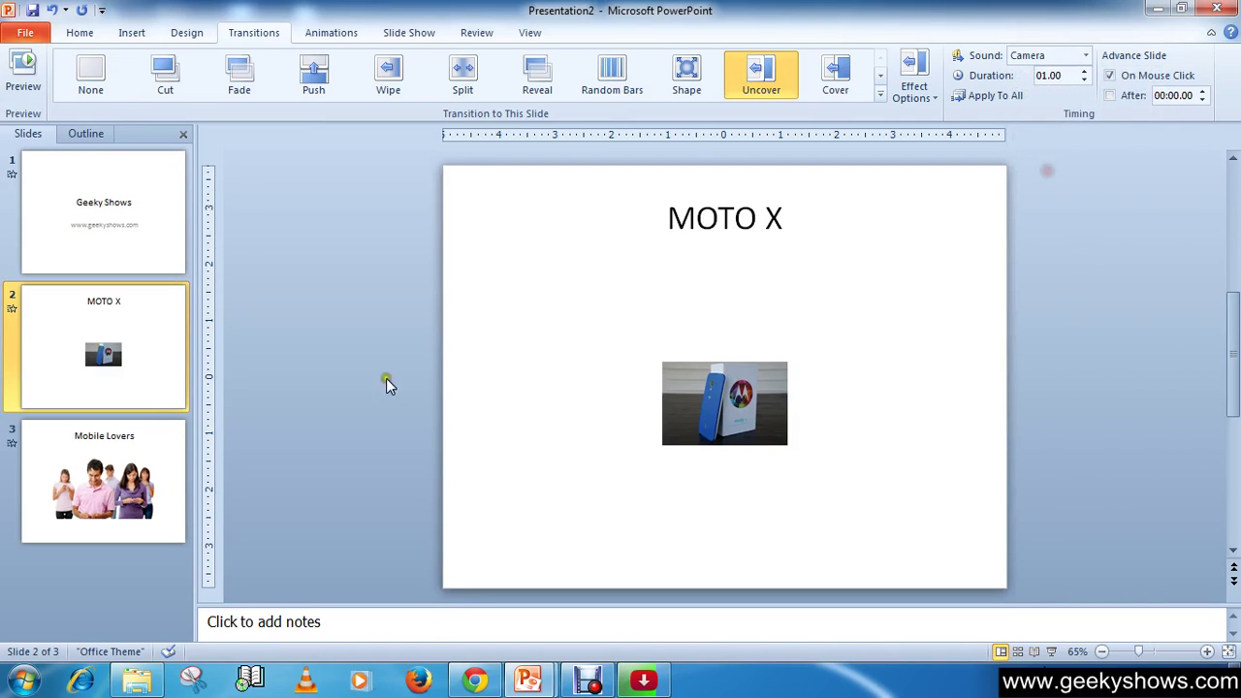
Set the Mobile Lovers slide's transition sound to Bomb.
{"action": "left_click", "coordinate": [87, 470]}
{"action": "left_click", "coordinate": [1085, 56]}
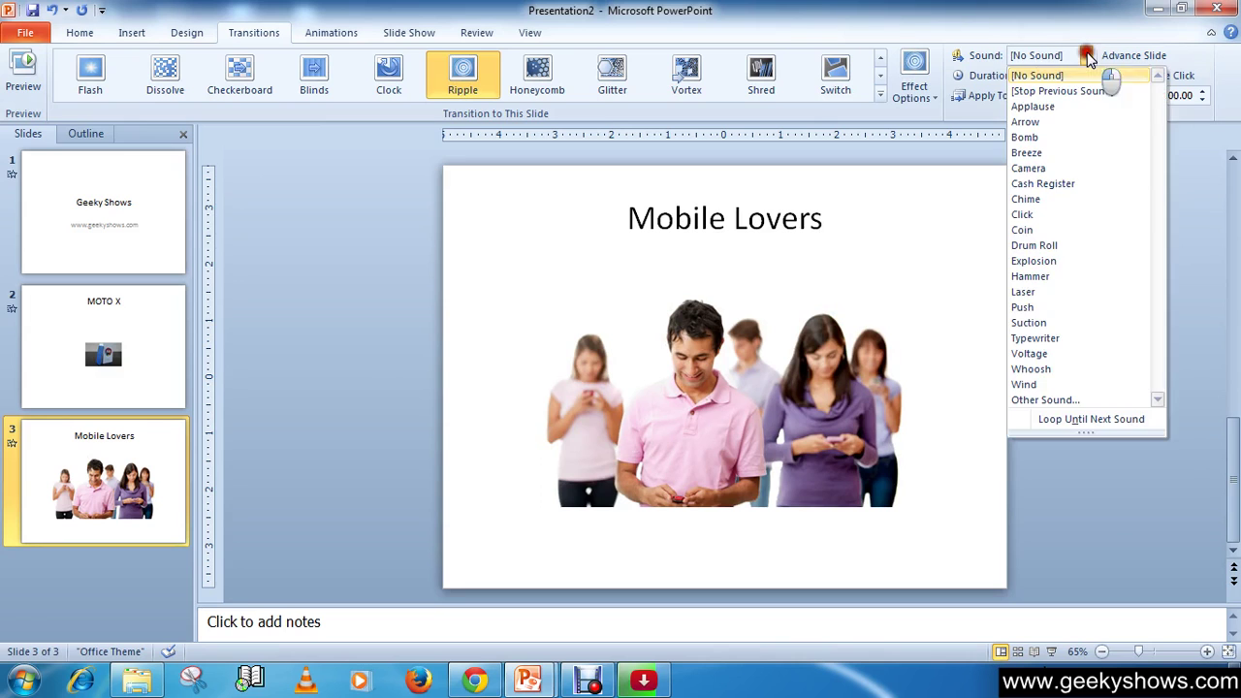
{"action": "left_click", "coordinate": [1025, 138]}
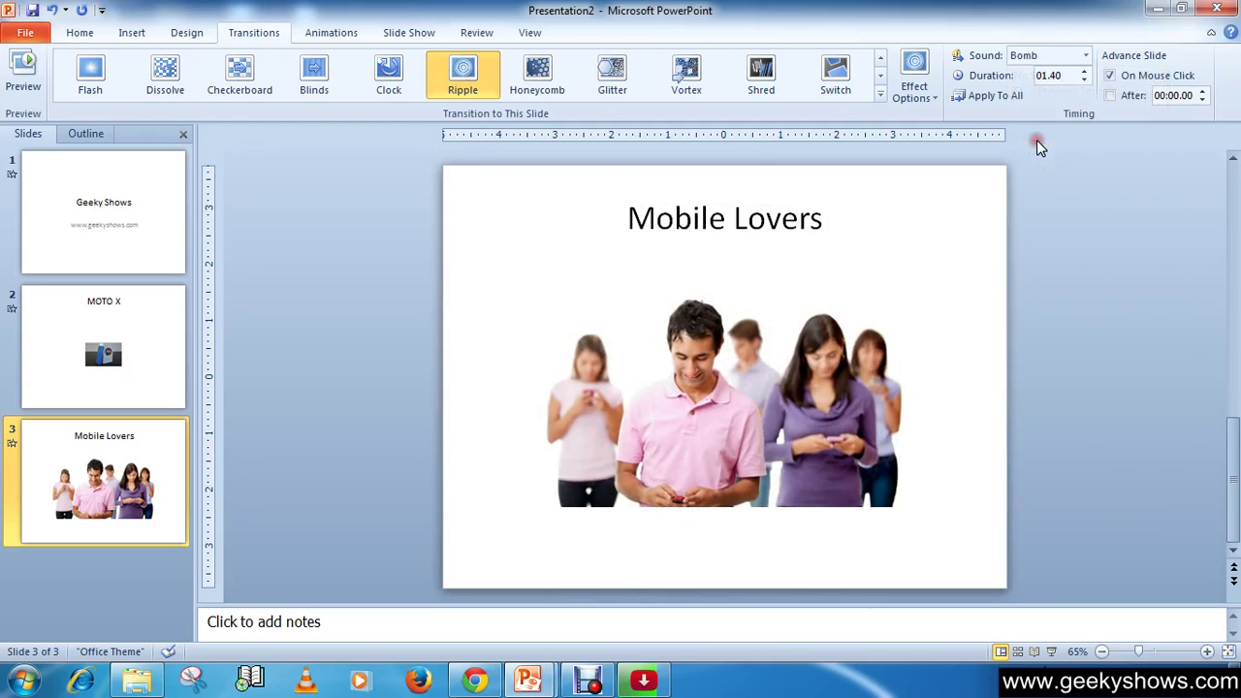
Select the Geeky Shows title slide so the slide show starts there.
{"action": "left_click", "coordinate": [91, 225]}
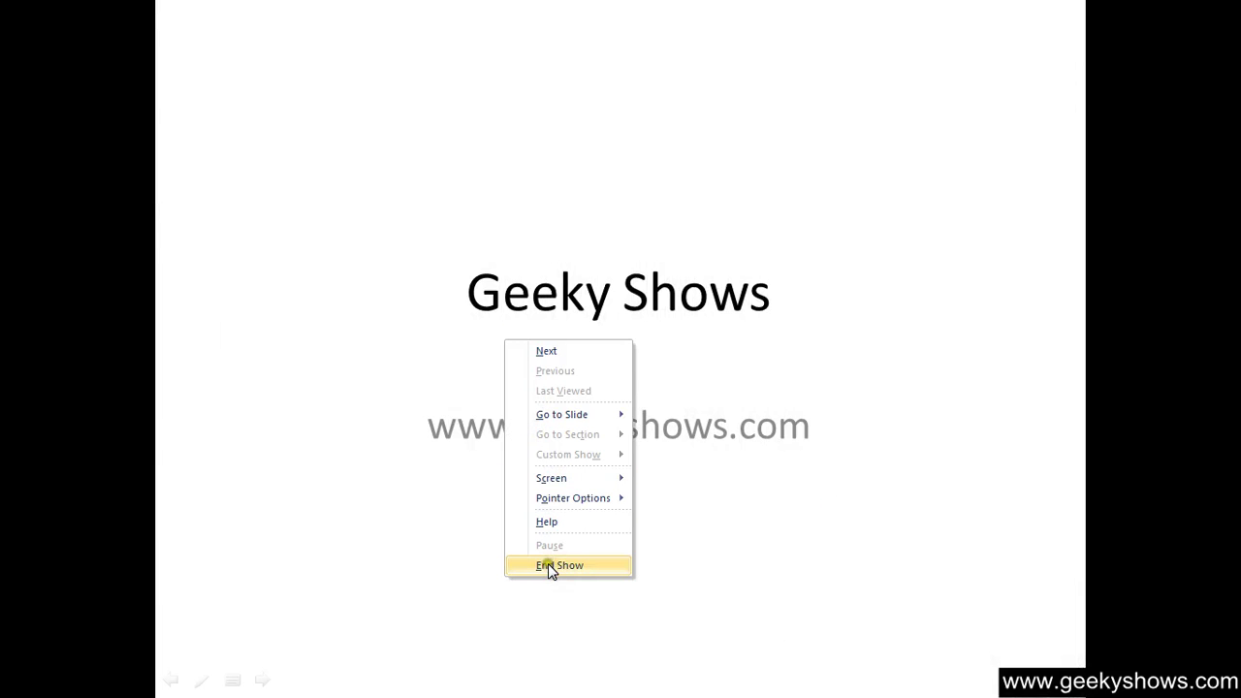
Choose End Show to leave the slide show and return to Normal view.
{"action": "left_click", "coordinate": [547, 564]}
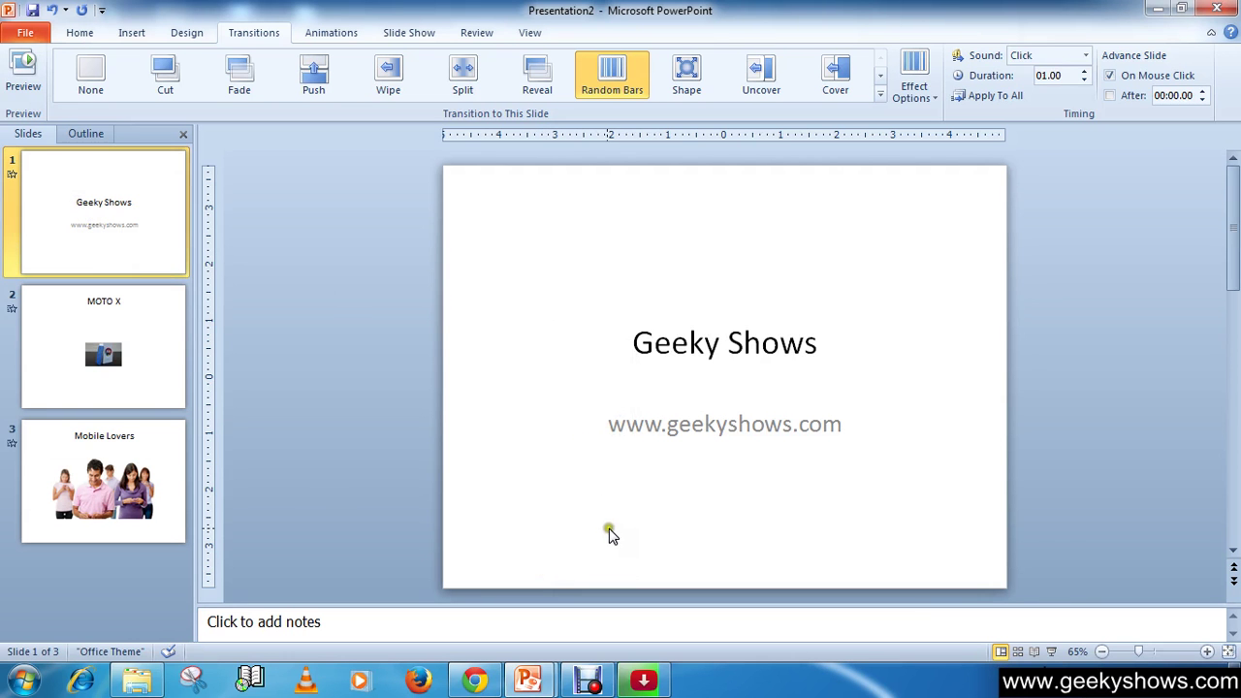